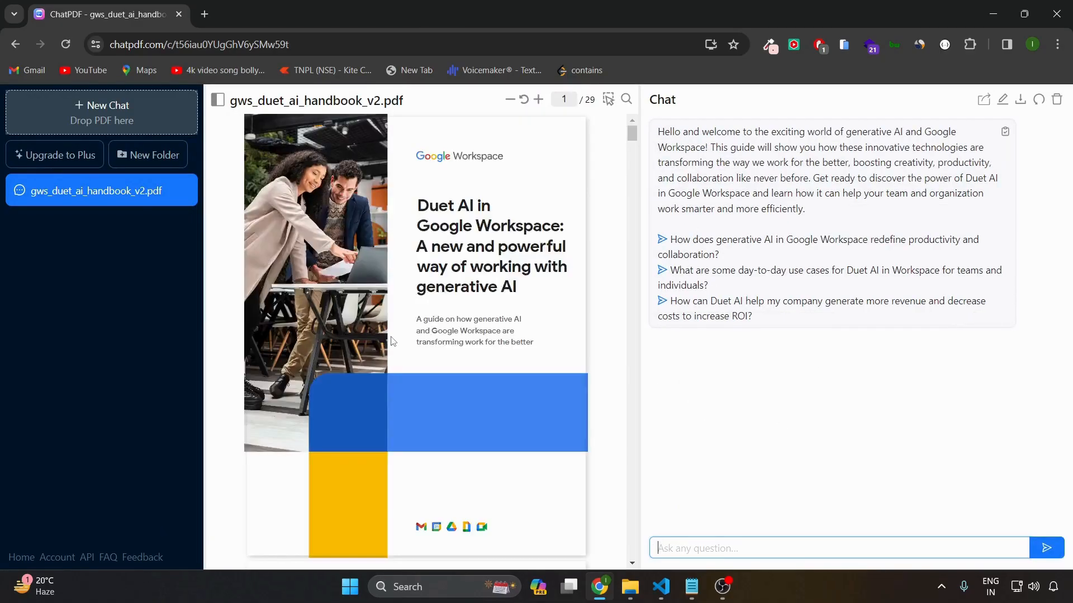
# Step: Skim the opening pages of the Duet AI handbook and ask the chat "What is Duet AI"
pyautogui.scroll(-10, 479, 380)
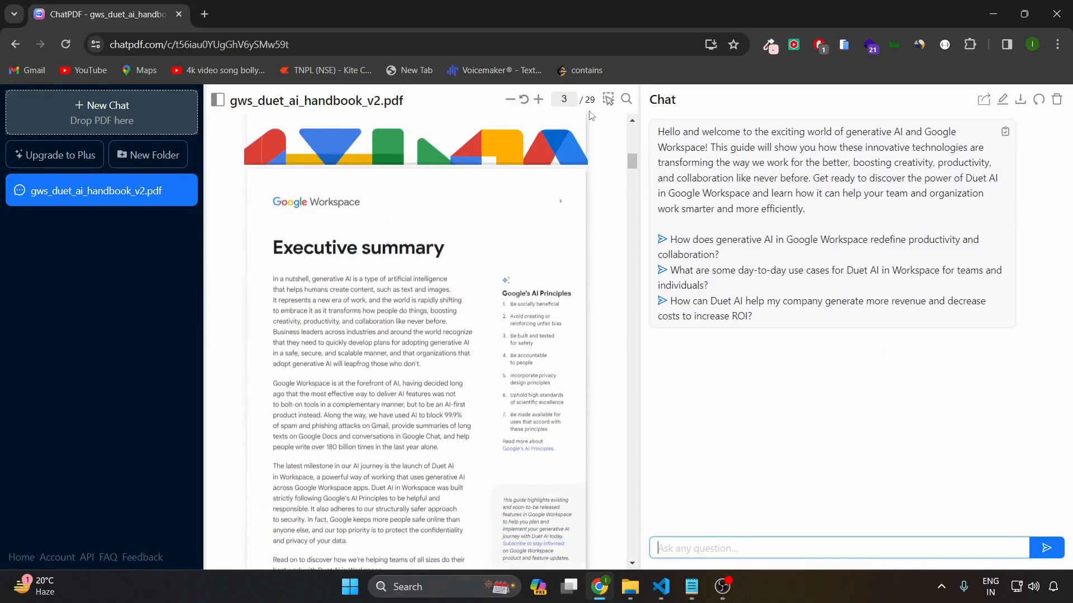
pyautogui.moveTo(632, 163); pyautogui.dragTo(632, 134)
pyautogui.scroll(-8, 490, 445)
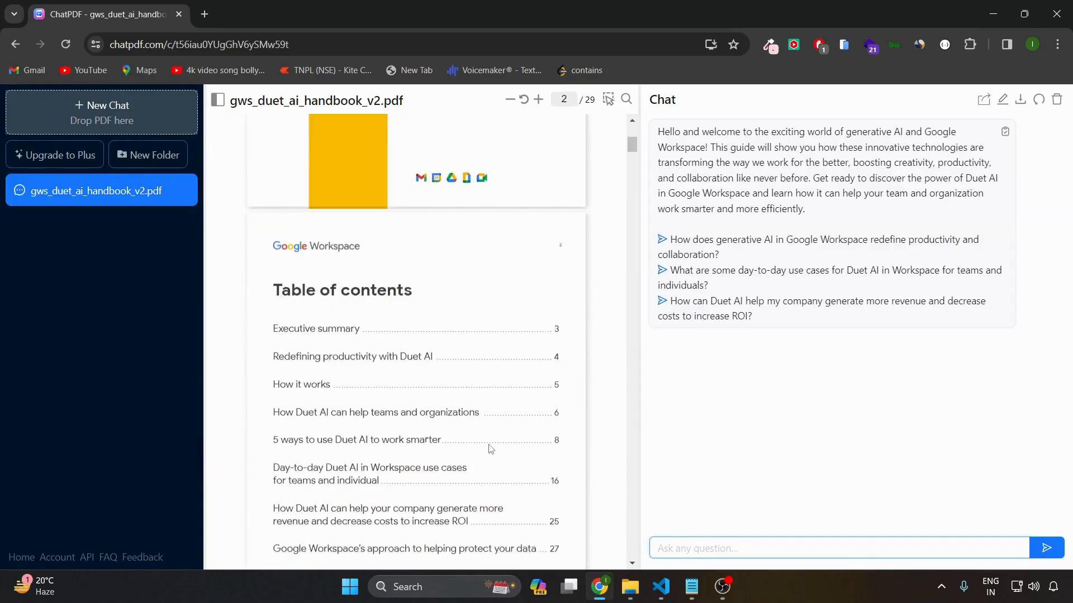
pyautogui.scroll(-10, 484, 452)
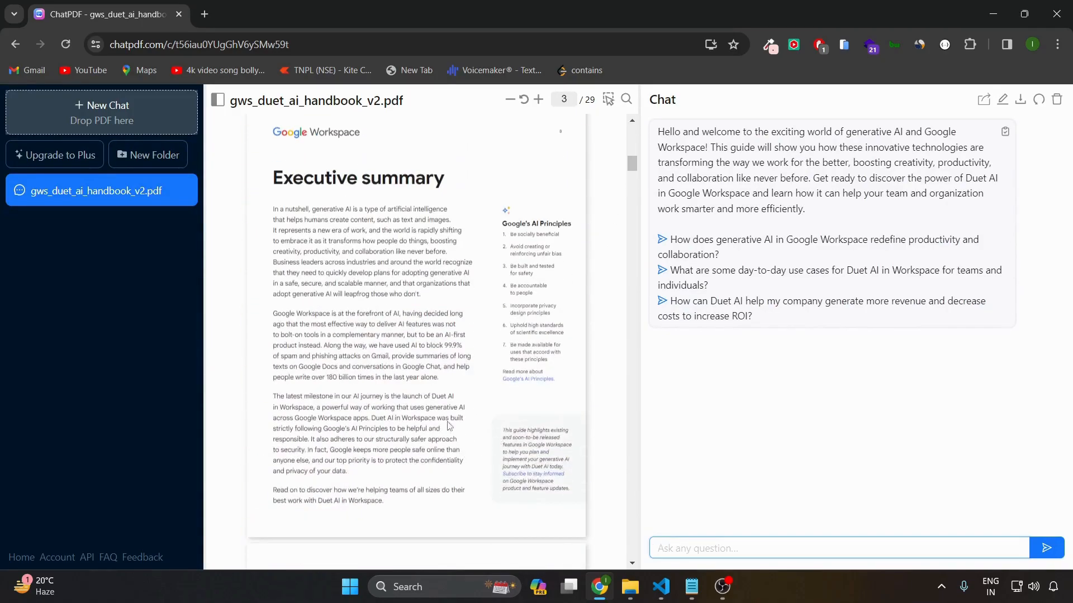
pyautogui.scroll(-1, 469, 426)
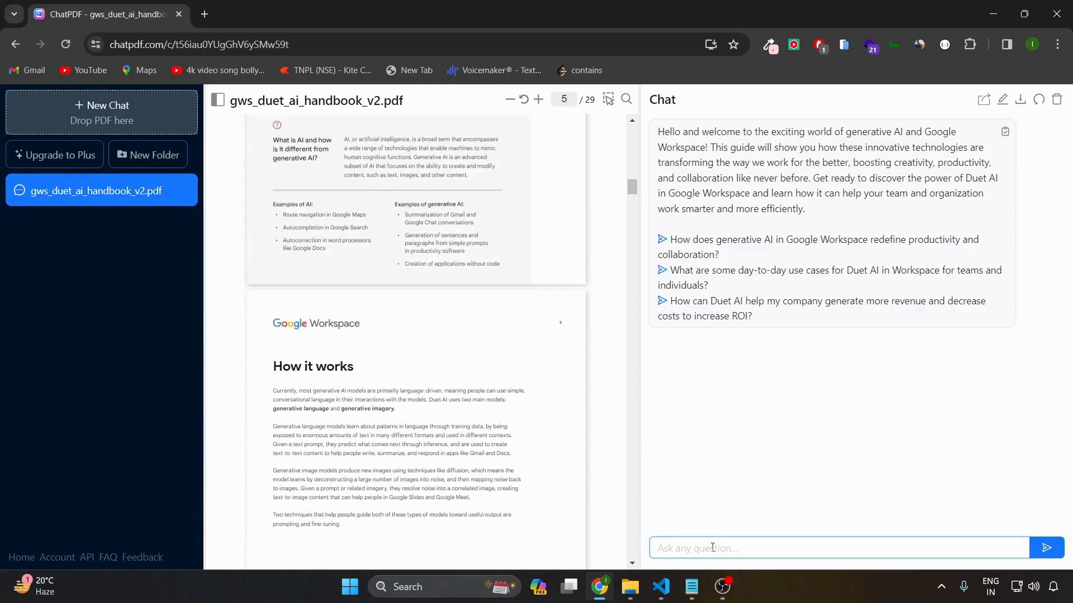
pyautogui.scroll(20, 405, 333)
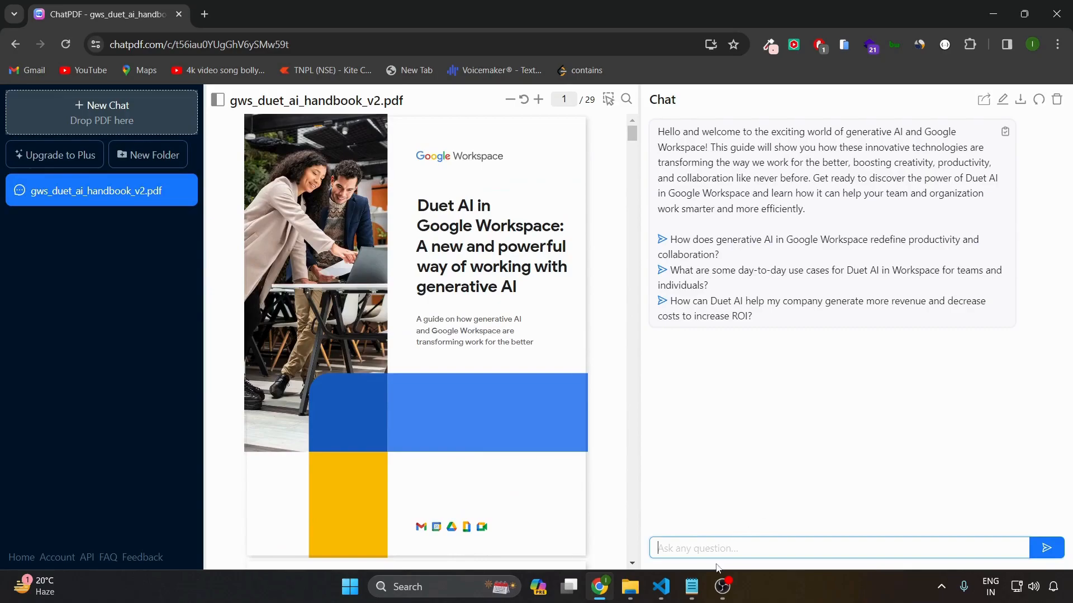
pyautogui.write('What is Duet AI')
pyautogui.press('Return')
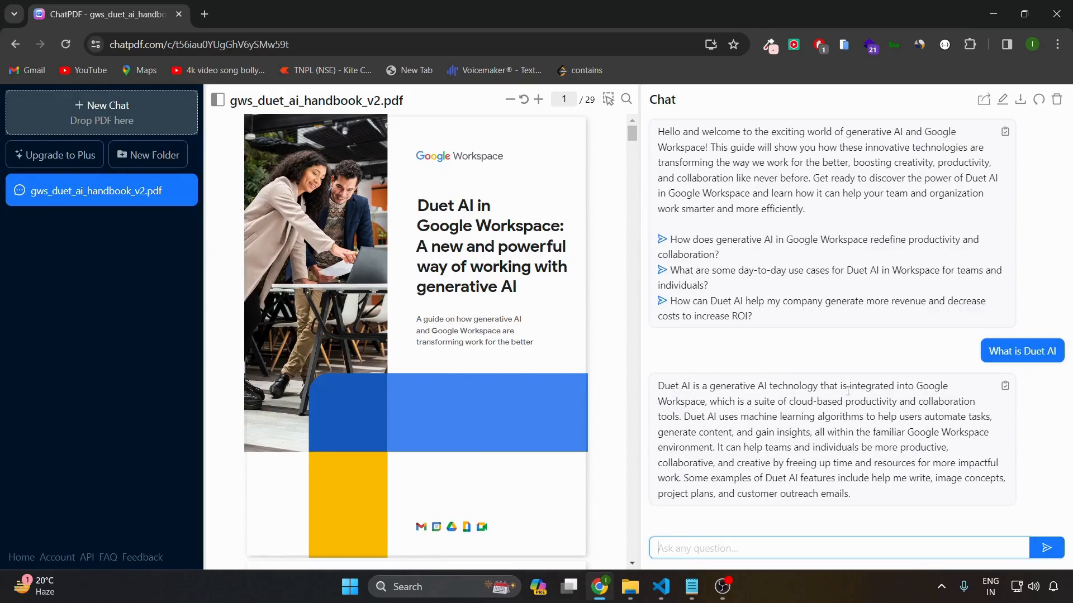
# Step: Ask the handbook chat "What are the top features of duet ai"
pyautogui.scroll(-20, 474, 430)
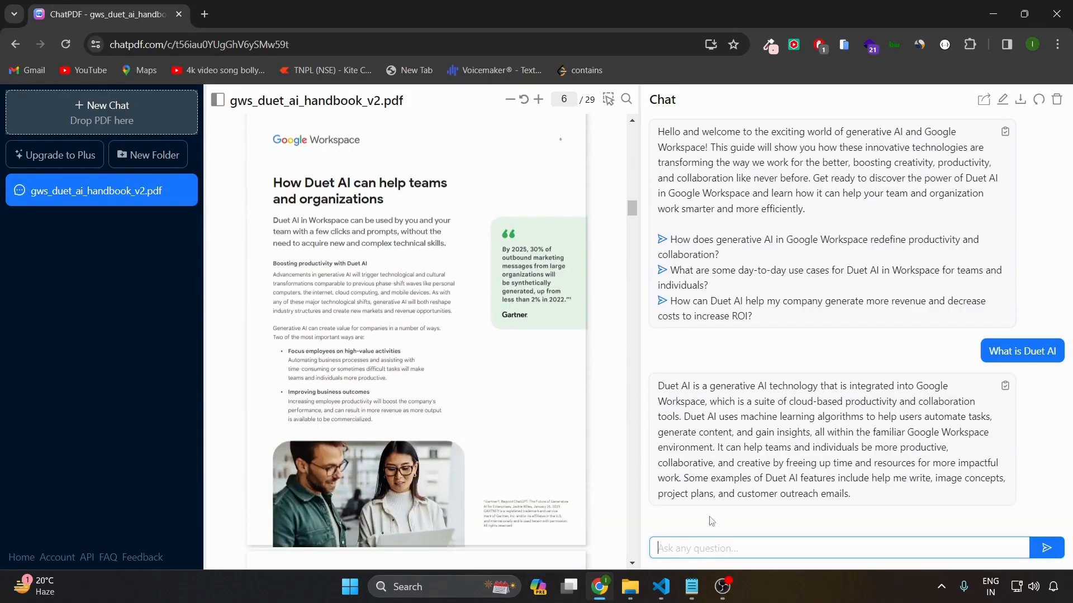
pyautogui.write('What')
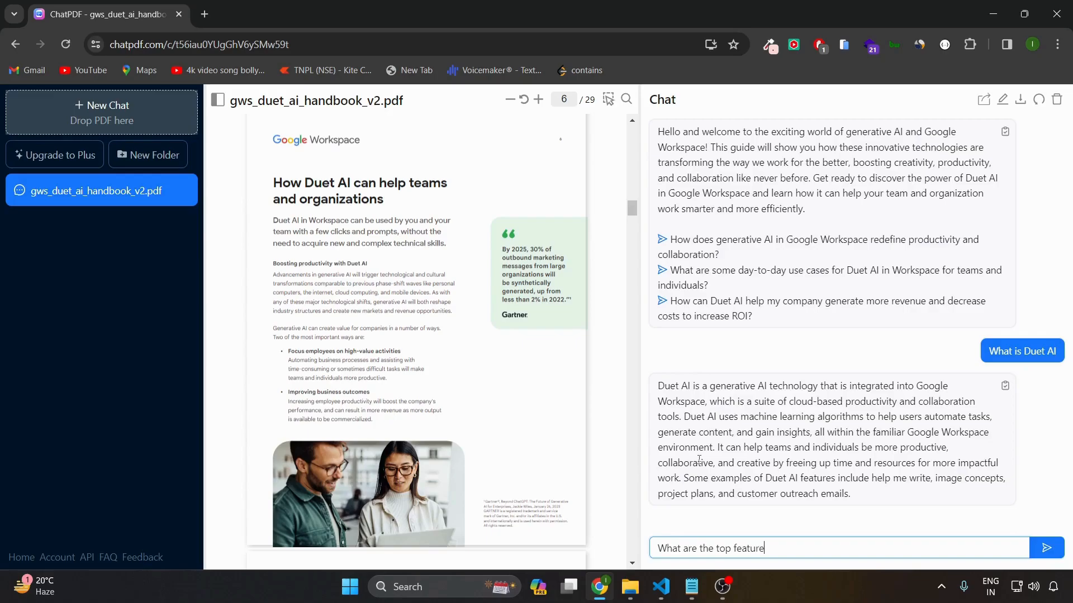
pyautogui.write('are the top features of duet ai')
pyautogui.press('Return')
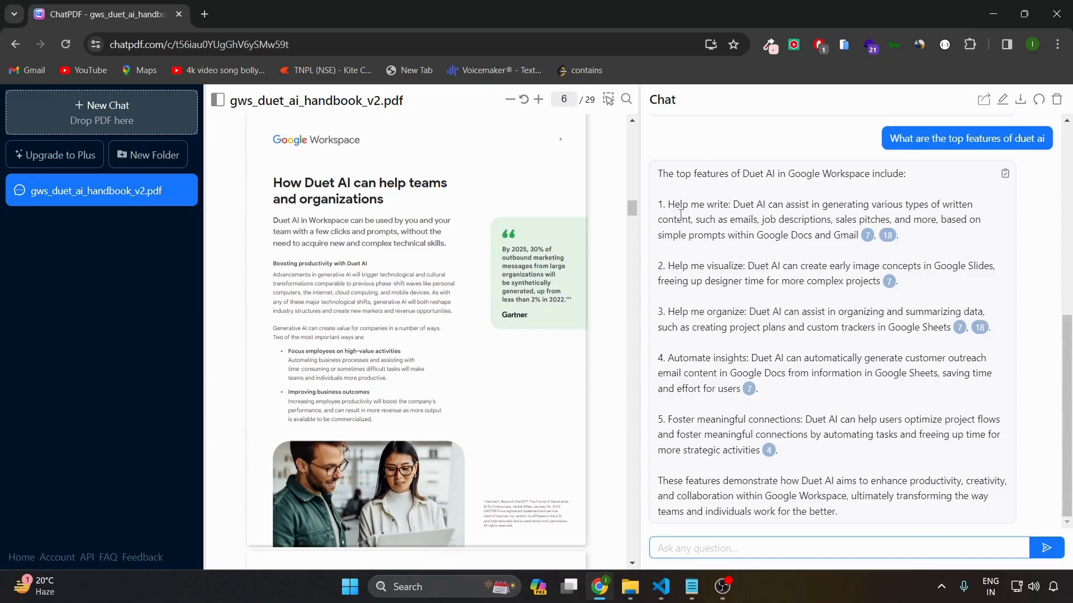
# Step: Check the cited source pages 7 and 18 for the "Help me write" feature and page 7 for "Help me visualize"
pyautogui.moveTo(668, 207); pyautogui.dragTo(707, 220)
pyautogui.click(721, 207)
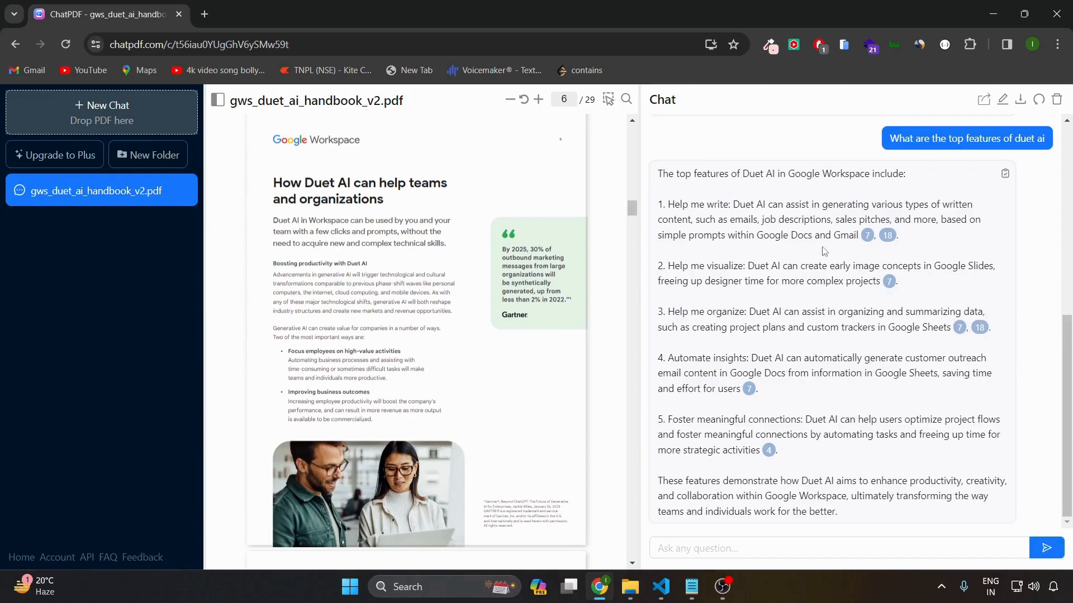
pyautogui.click(867, 236)
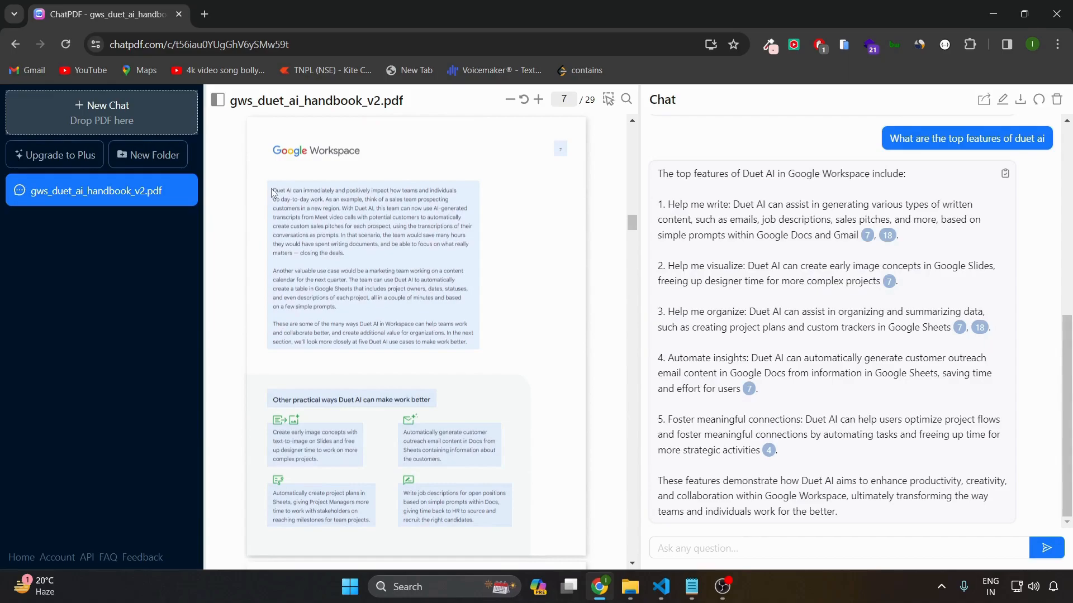
pyautogui.moveTo(273, 193); pyautogui.dragTo(364, 298)
pyautogui.click(888, 236)
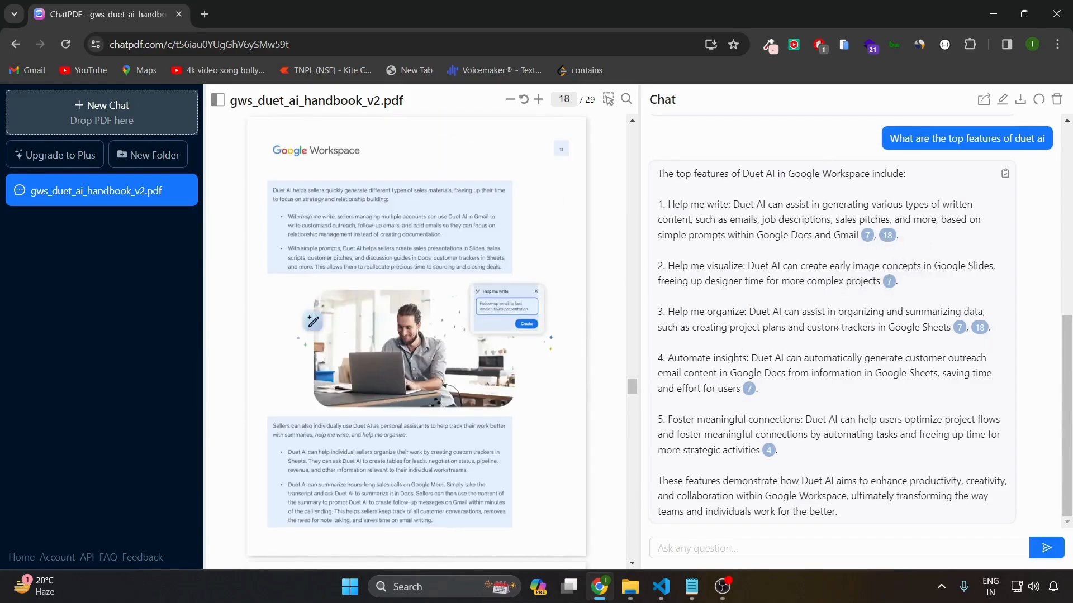
pyautogui.click(889, 281)
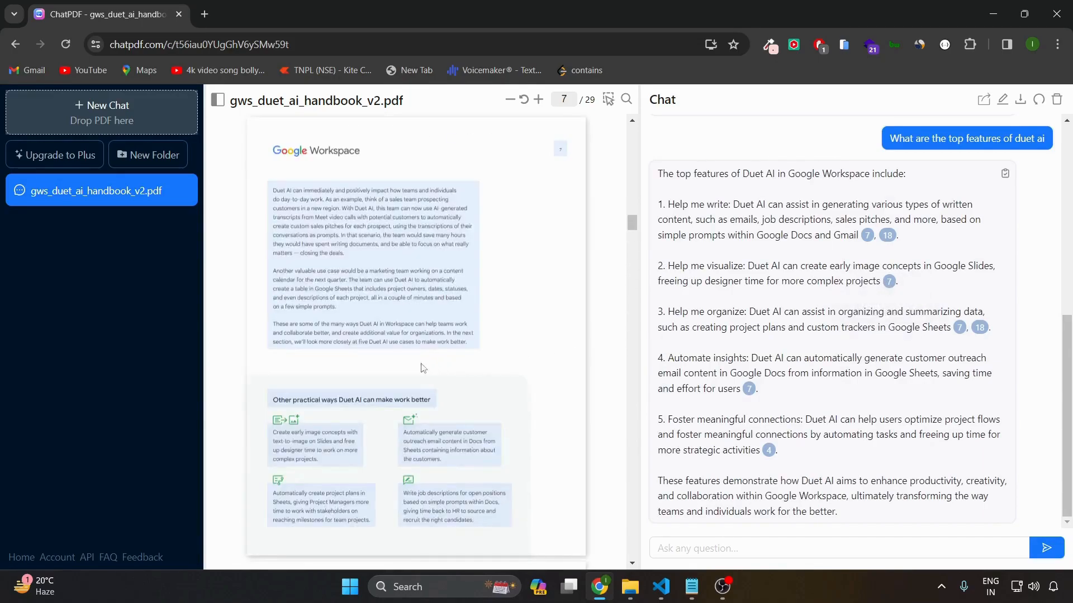
pyautogui.scroll(-1, 364, 398)
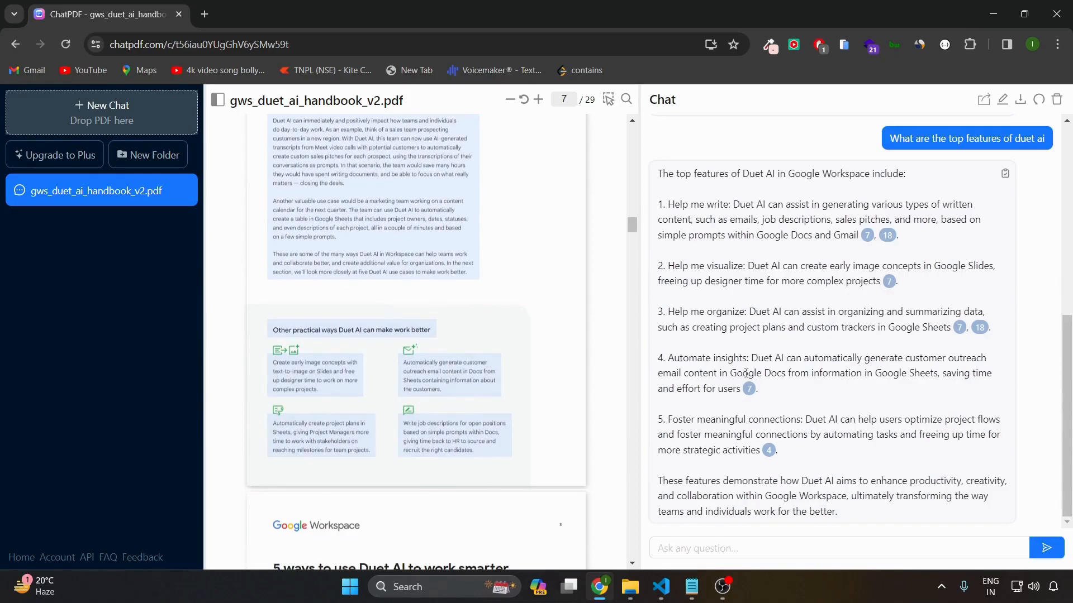
# Step: Compare the "Foster meaningful connections" point with its cited page 4, and view the page 7 source for "Automate insights"
pyautogui.moveTo(669, 420); pyautogui.dragTo(741, 435)
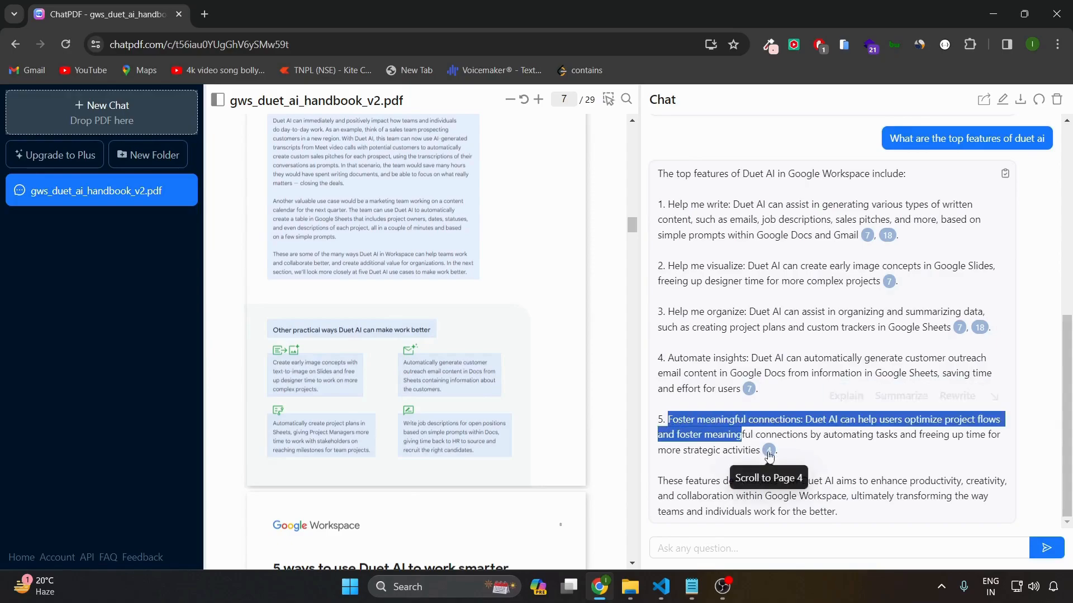
pyautogui.click(768, 451)
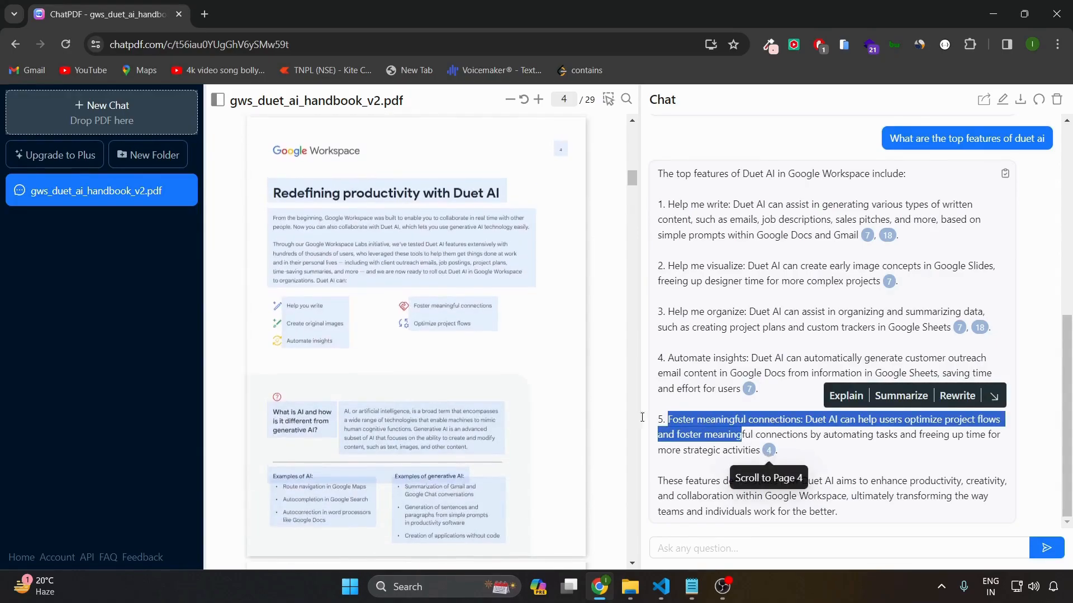
pyautogui.click(753, 422)
pyautogui.moveTo(806, 420); pyautogui.dragTo(919, 422)
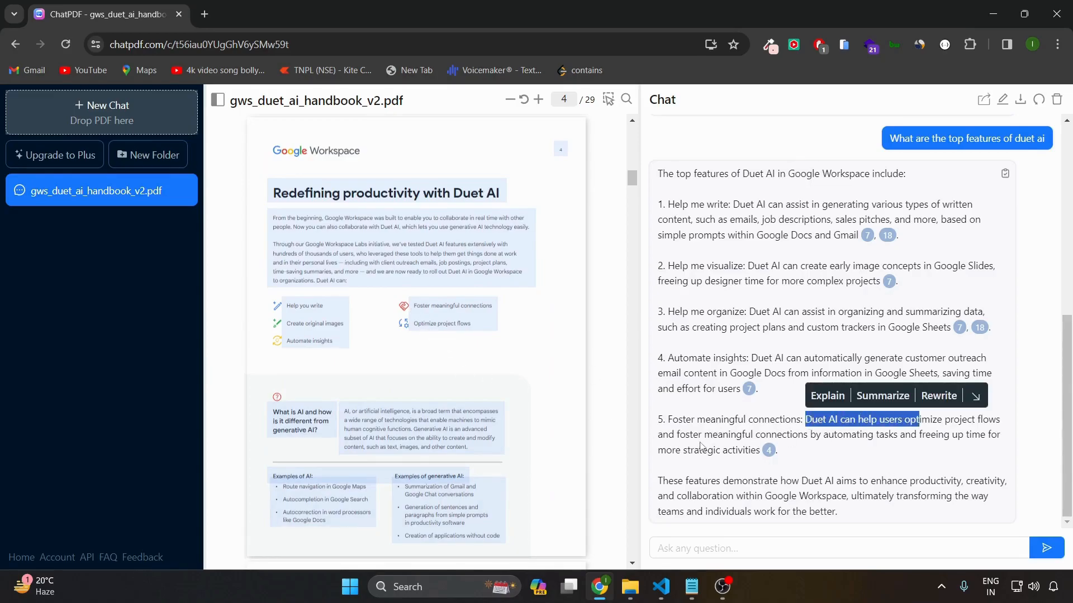
pyautogui.moveTo(270, 229); pyautogui.dragTo(386, 353)
pyautogui.click(394, 391)
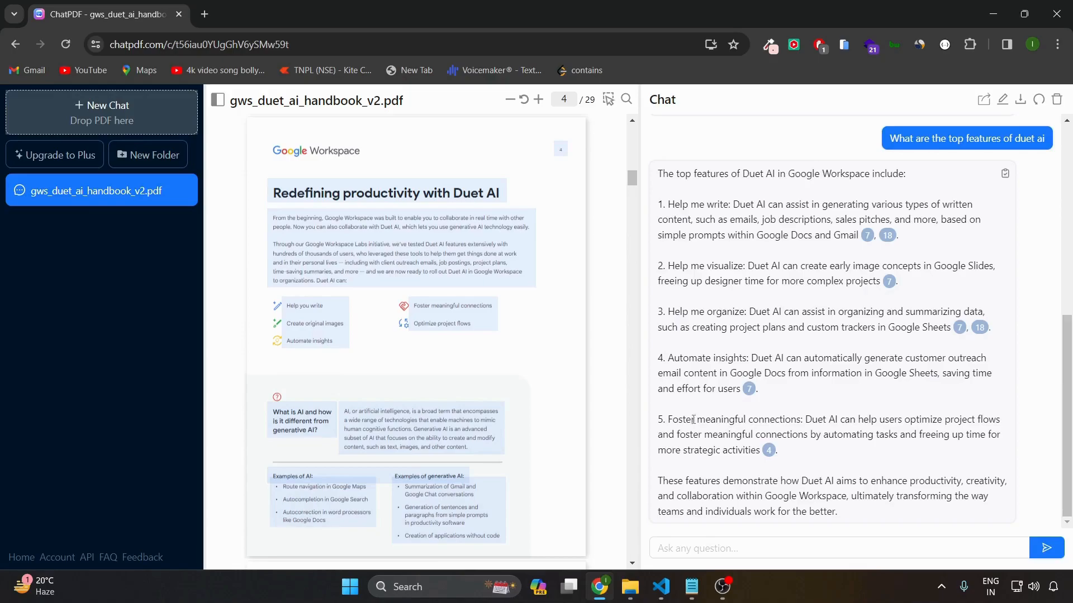
pyautogui.moveTo(669, 419); pyautogui.dragTo(801, 420)
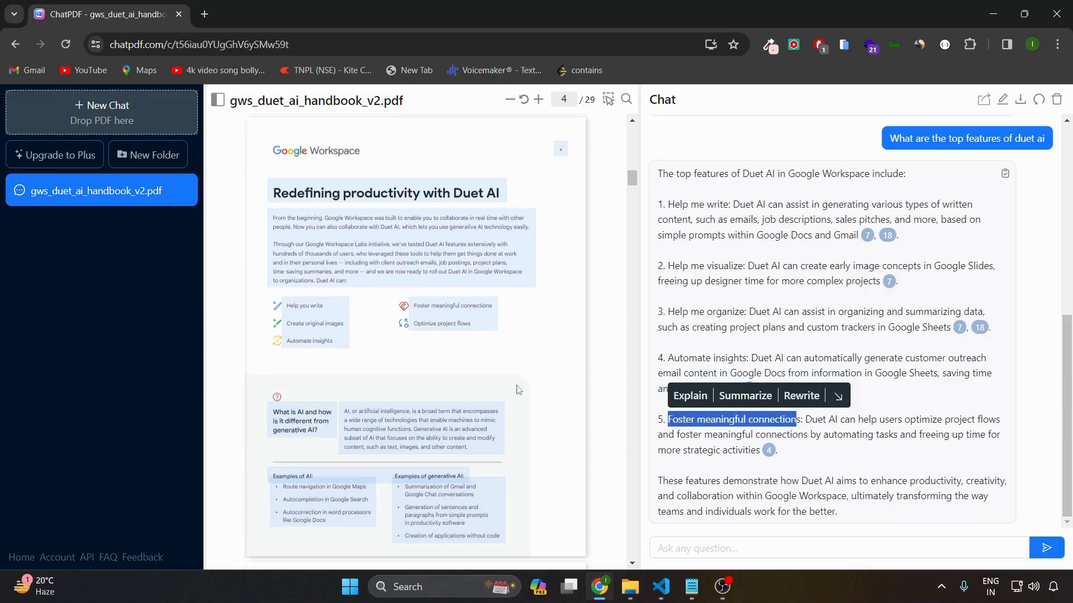
pyautogui.click(418, 339)
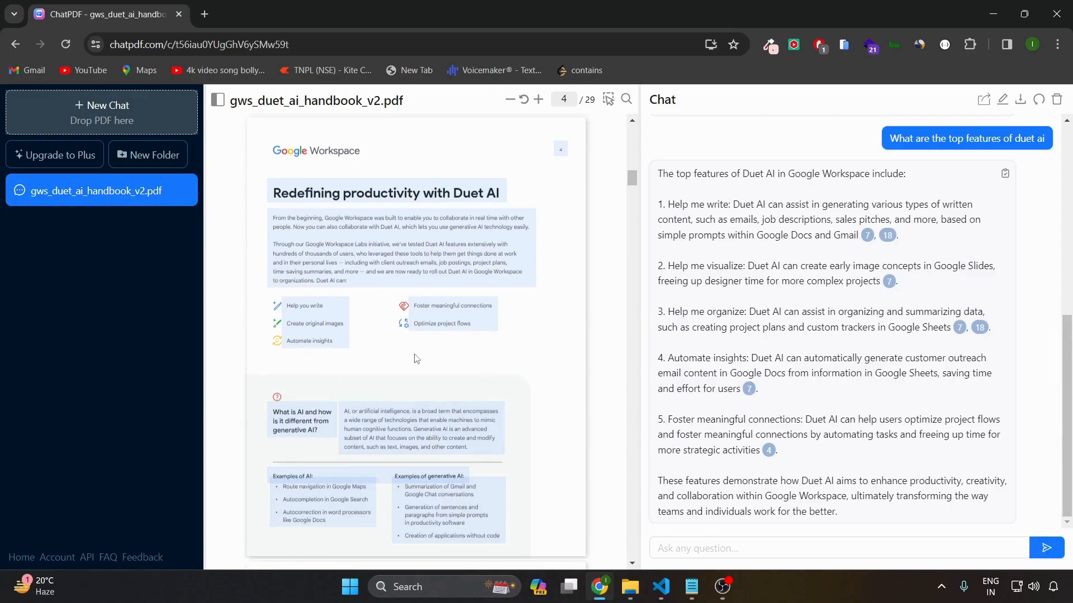
pyautogui.click(749, 390)
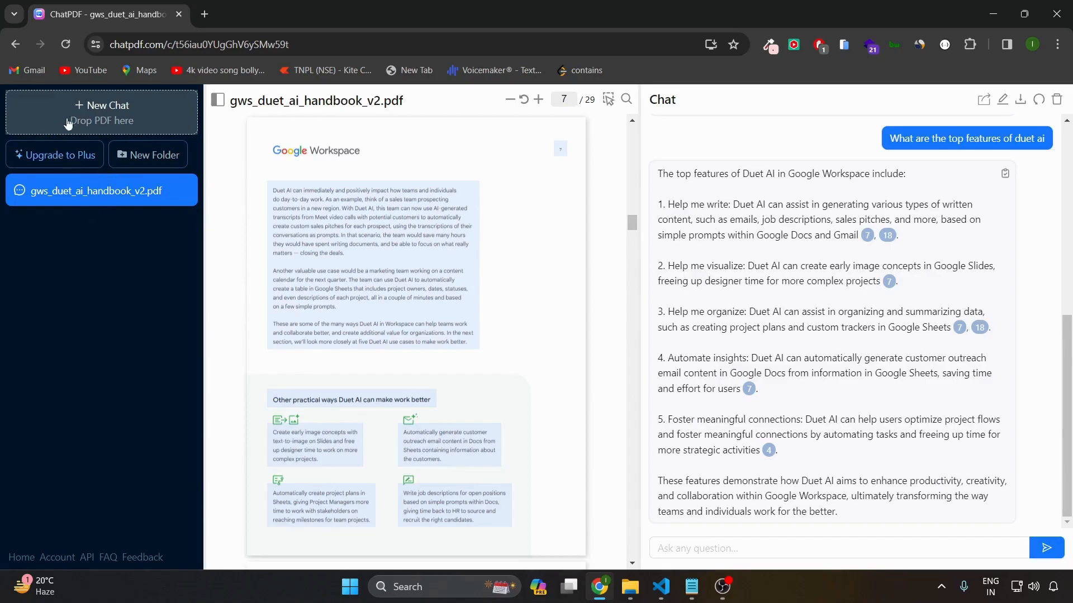
# Step: Start a new chat by uploading thereactnativebook-sample.pdf from the Downloads folder
pyautogui.click(87, 114)
pyautogui.scroll(-5, 632, 327)
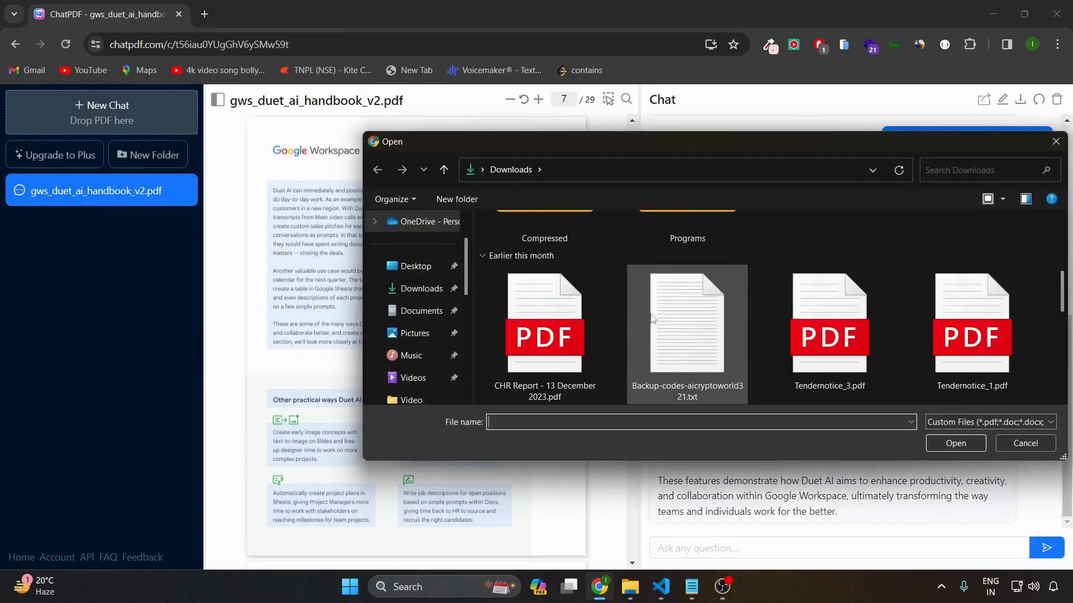
pyautogui.click(552, 336)
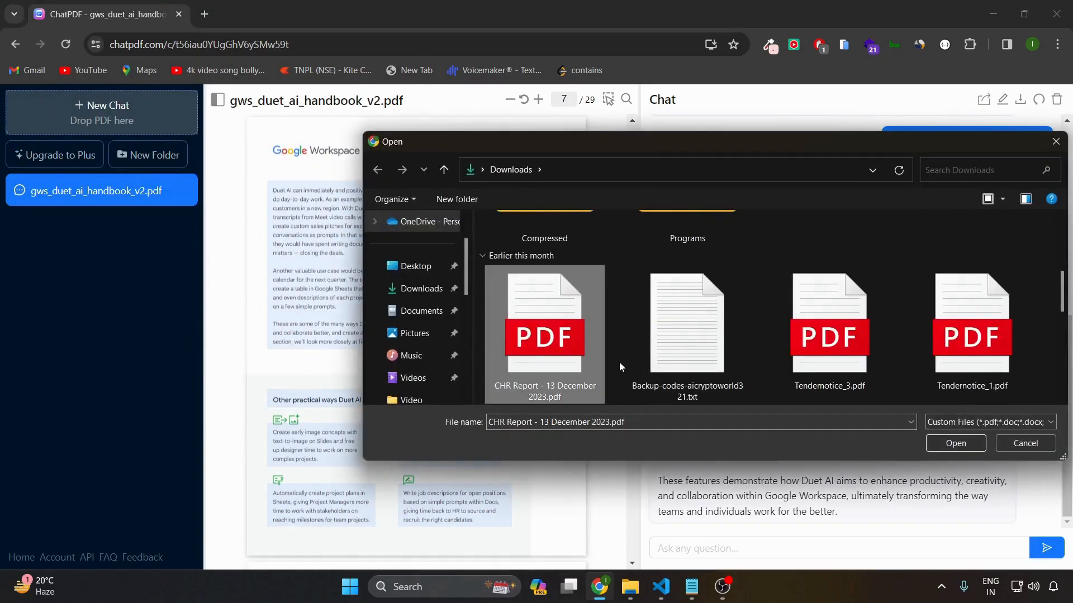
pyautogui.scroll(-3, 718, 341)
pyautogui.scroll(-3, 565, 366)
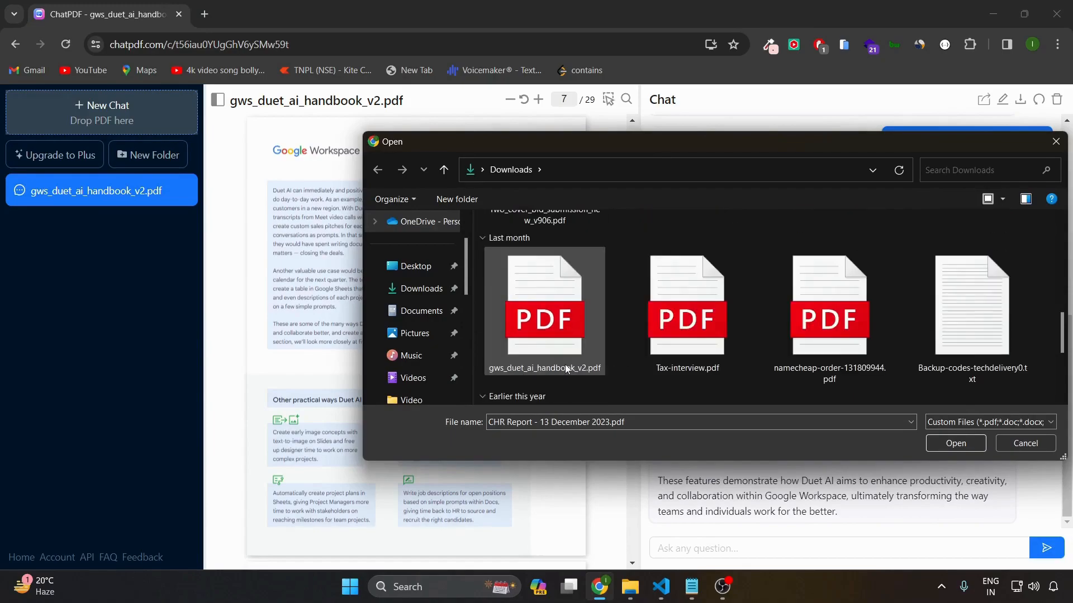
pyautogui.scroll(-3, 898, 354)
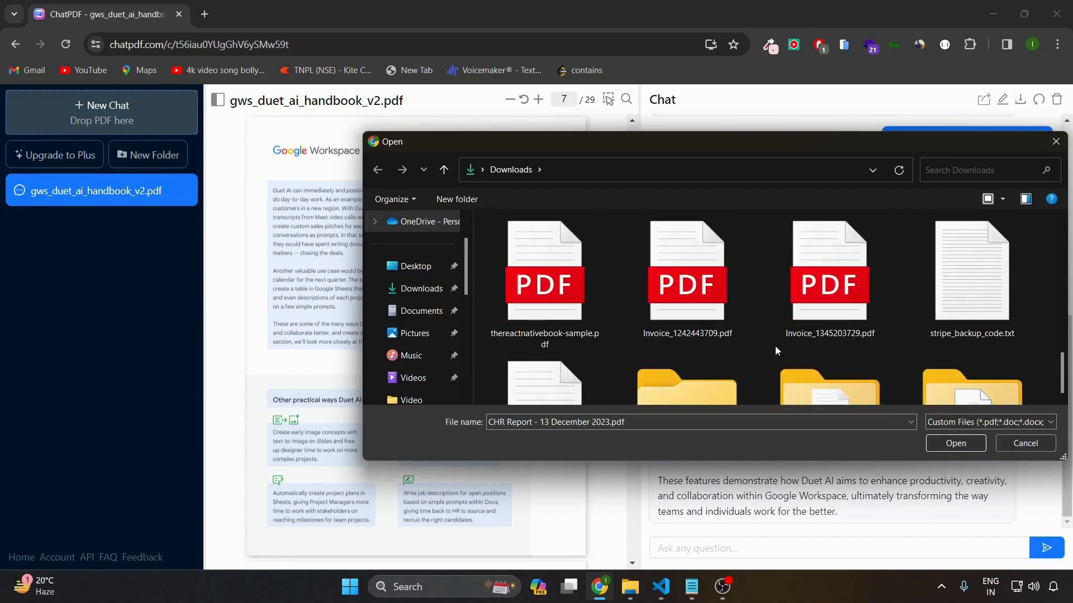
pyautogui.scroll(-3, 608, 320)
pyautogui.scroll(3, 608, 320)
pyautogui.doubleClick(541, 296)
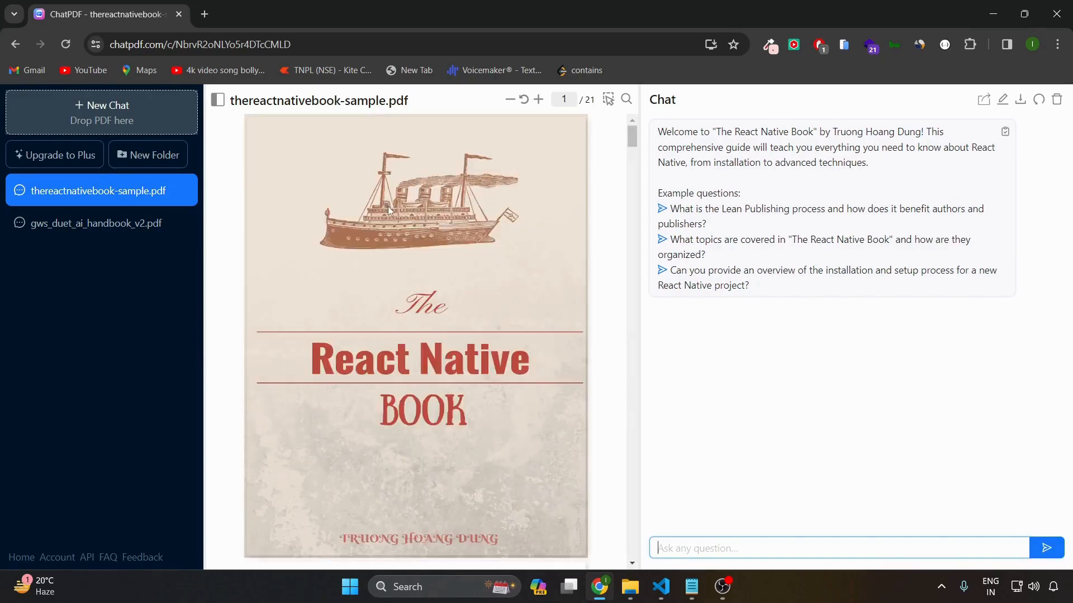
# Step: Skim the React Native book, view the gws_duet_ai_handbook_v2.pdf chat, and return to the thereactnativebook-sample.pdf chat
pyautogui.scroll(-15, 438, 313)
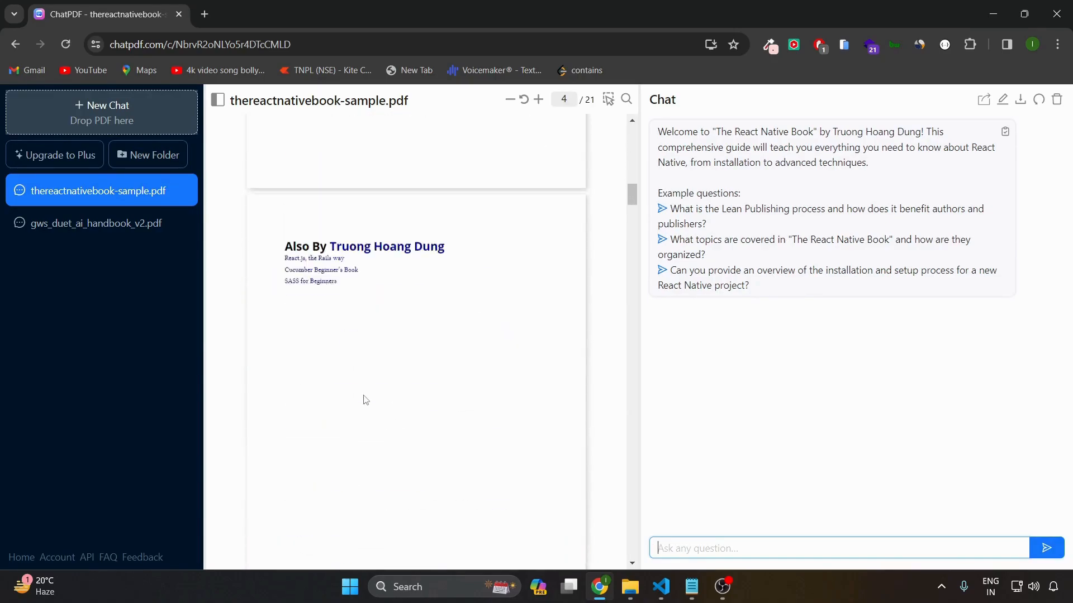
pyautogui.scroll(15, 367, 391)
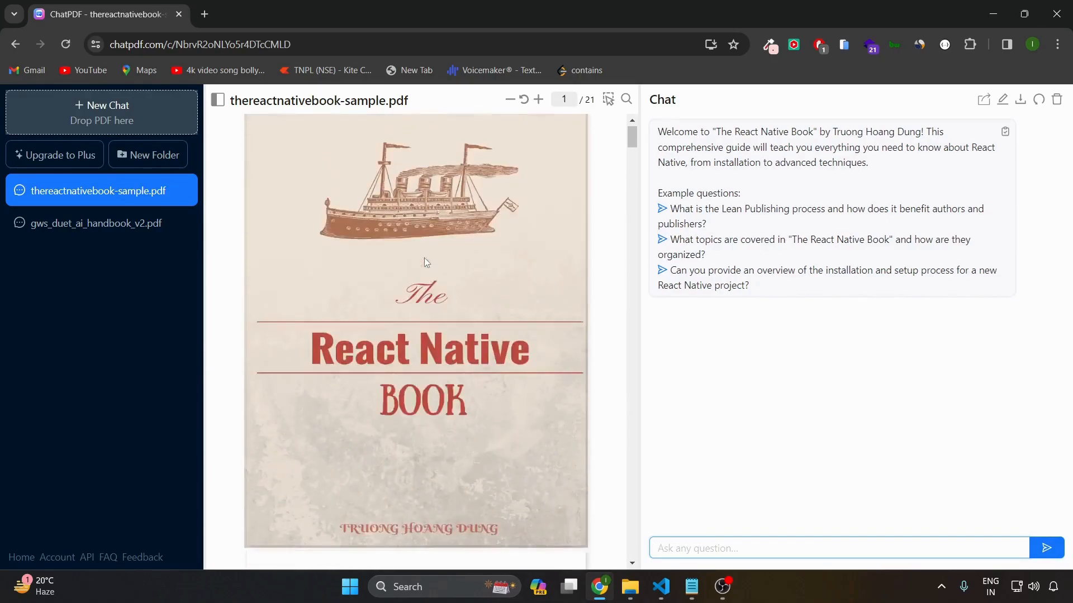
pyautogui.click(140, 222)
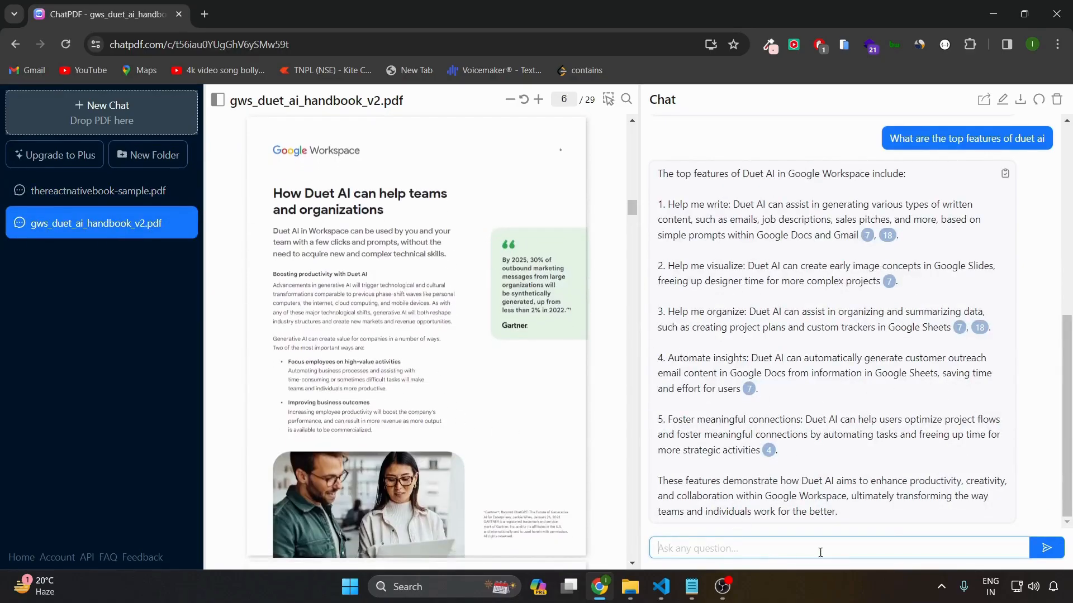
pyautogui.click(92, 202)
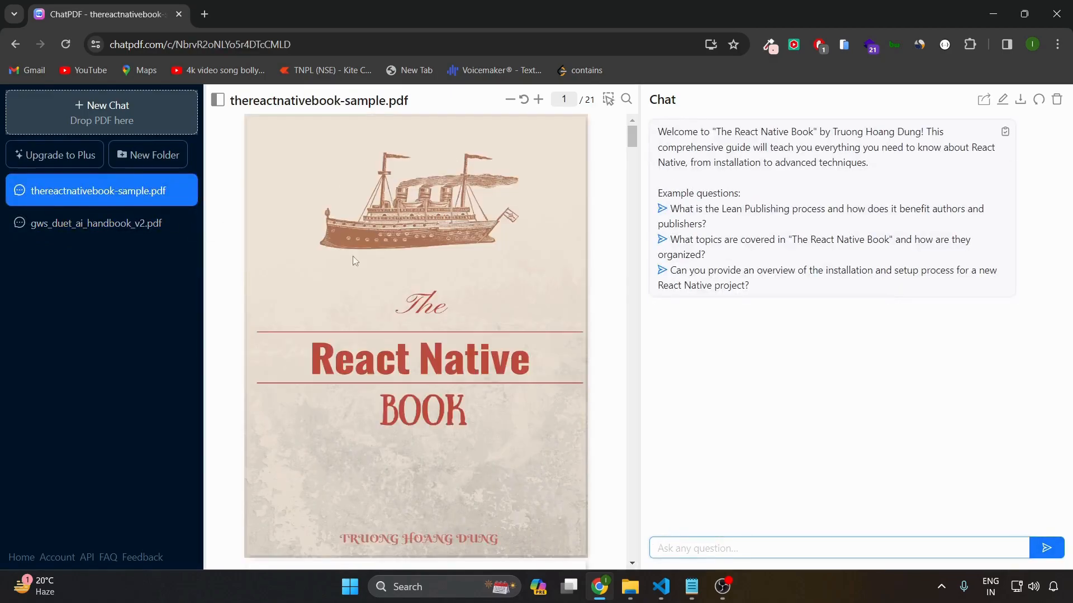
# Step: Select the ship illustration on the book cover for a GPT-4 Vision explanation and read the full answer
pyautogui.click(607, 103)
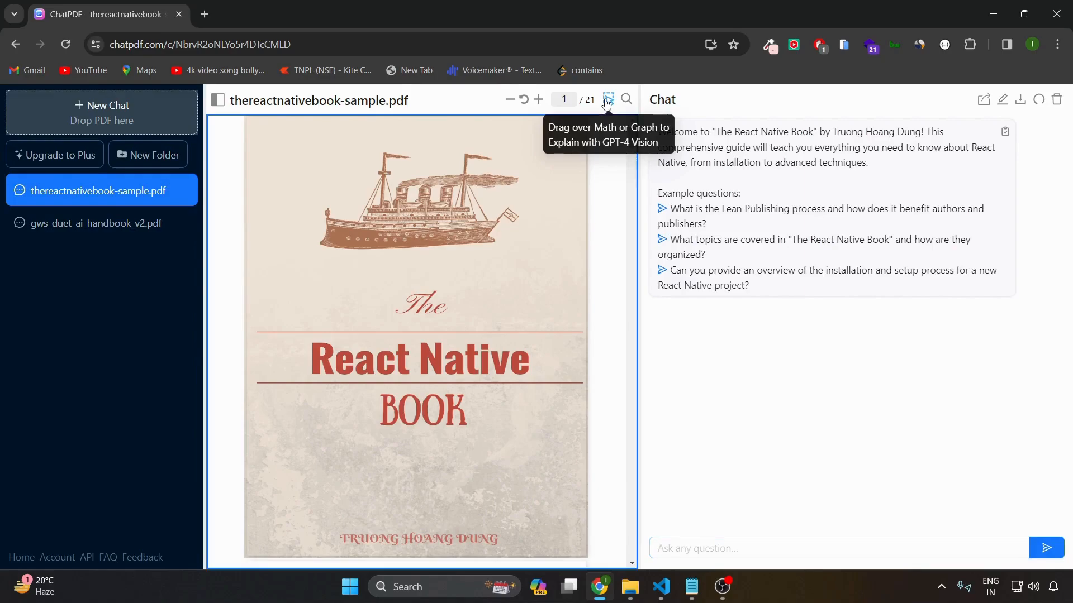
pyautogui.moveTo(301, 127); pyautogui.dragTo(545, 277)
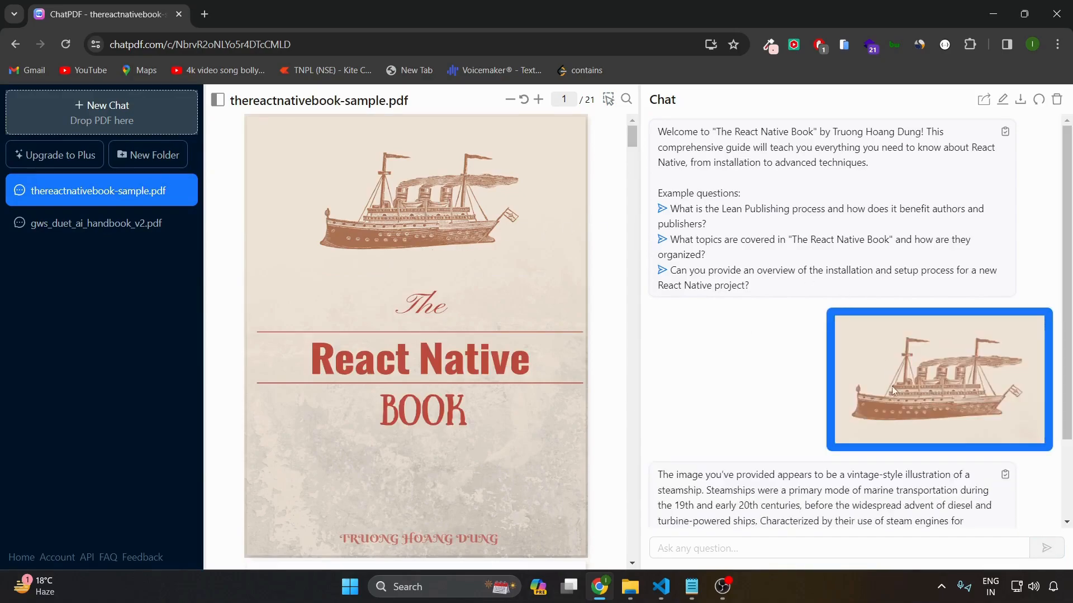
pyautogui.scroll(-3, 761, 466)
pyautogui.scroll(-1, 675, 359)
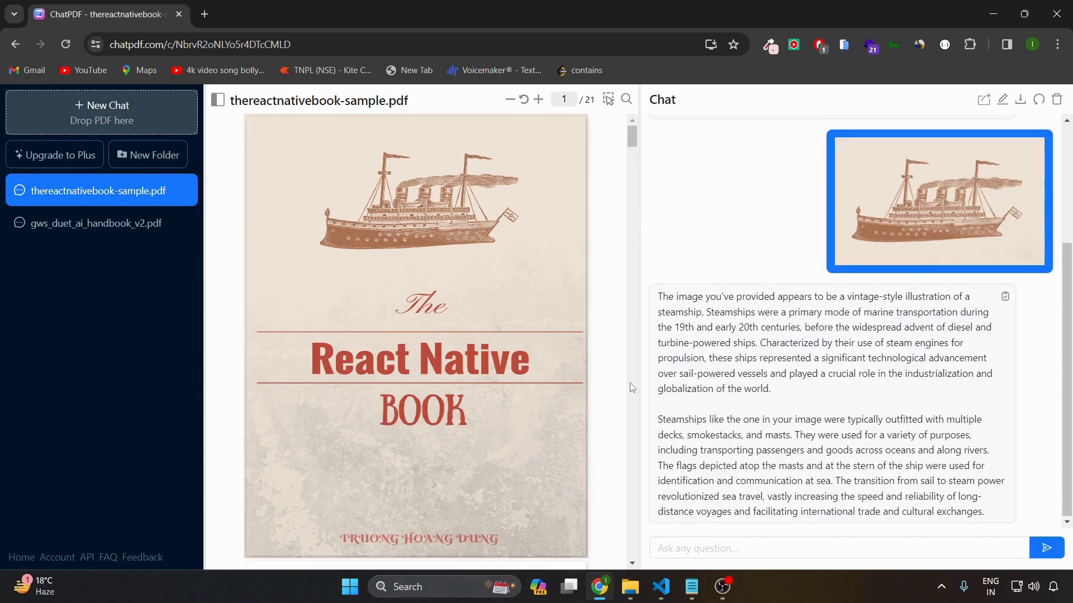
# Step: Select the "How to read this book ?" section on page 6 for an image explanation and read the full answer
pyautogui.scroll(-10, 428, 349)
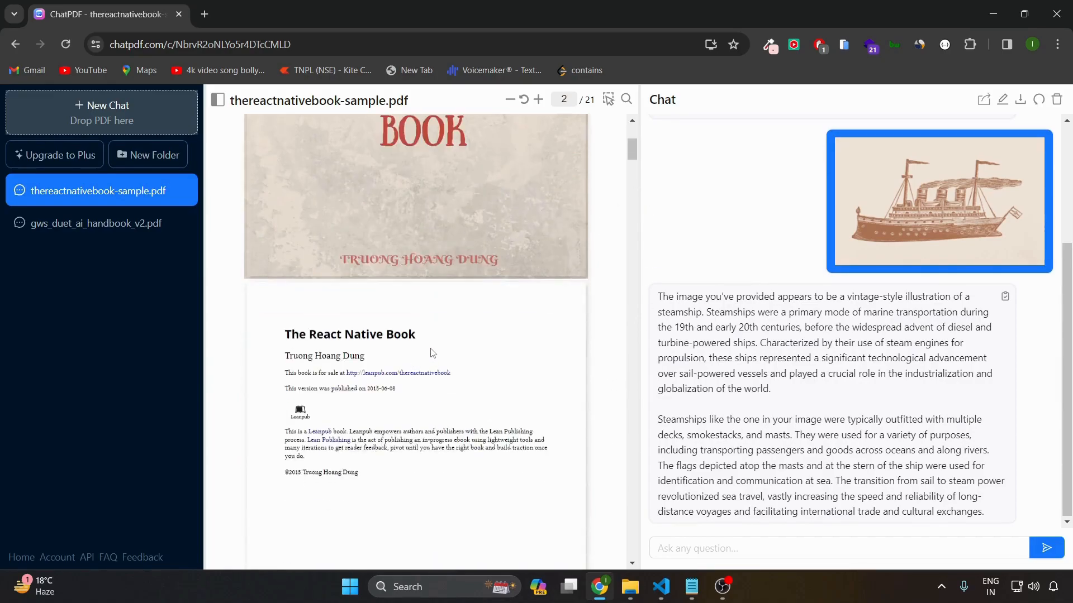
pyautogui.scroll(-15, 432, 353)
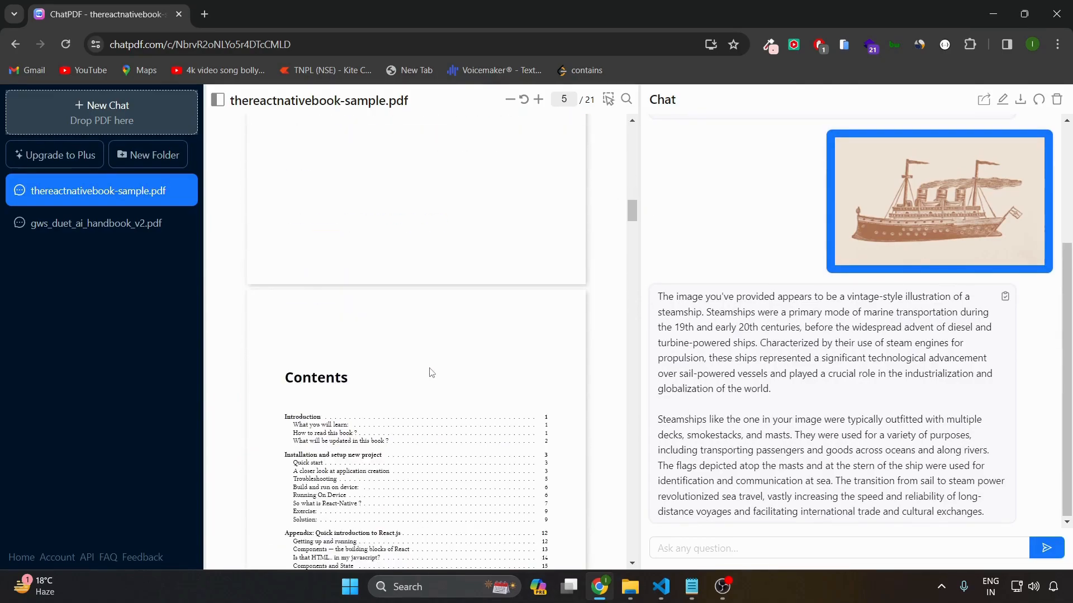
pyautogui.scroll(2, 432, 372)
pyautogui.scroll(-10, 430, 369)
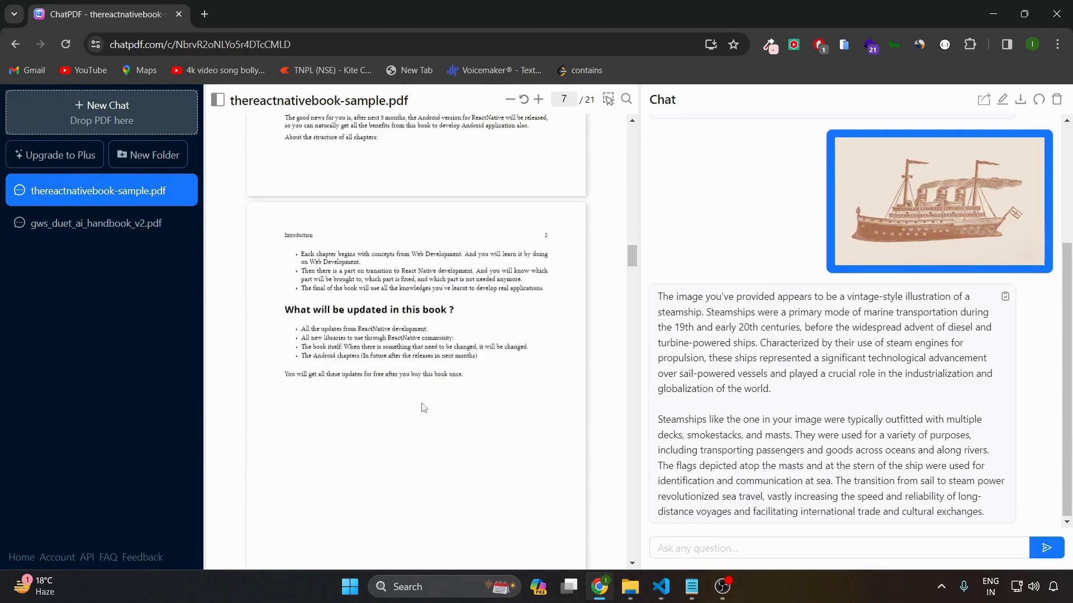
pyautogui.click(608, 100)
pyautogui.moveTo(275, 229); pyautogui.dragTo(568, 360)
pyautogui.moveTo(570, 361); pyautogui.dragTo(572, 362)
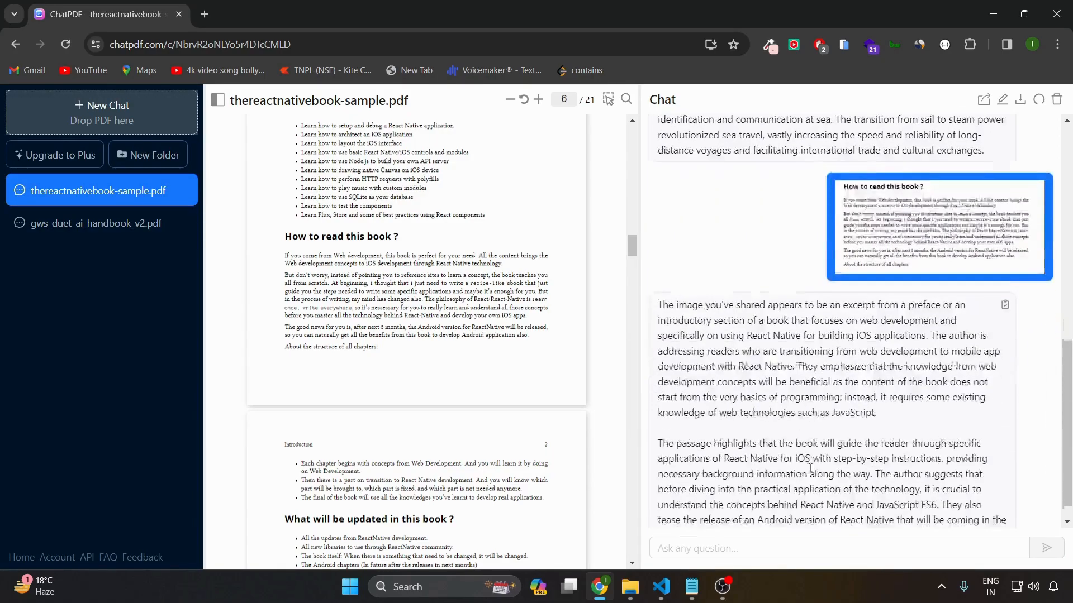
pyautogui.scroll(1, 874, 192)
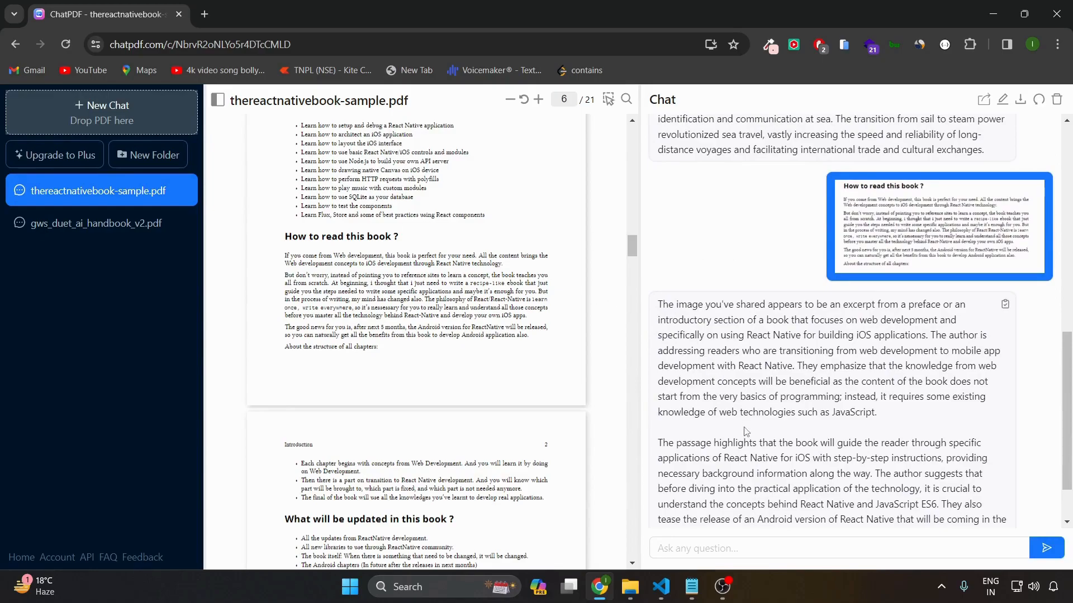
pyautogui.scroll(-1, 732, 373)
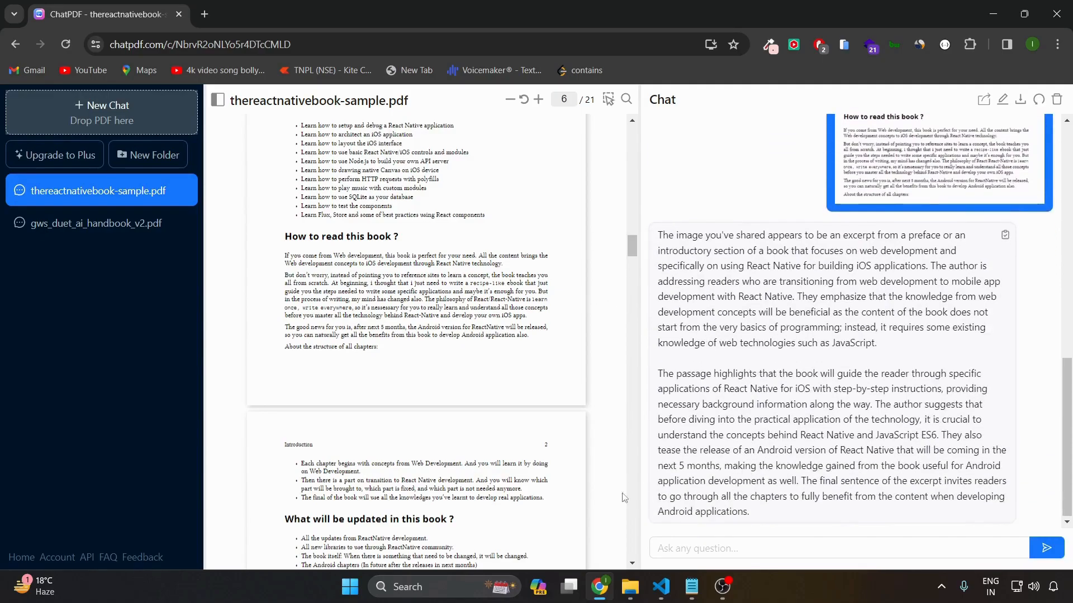
# Step: Examine the React Native book from its contents through the Introduction to "Installation and setup new project", and review the earlier chat answers
pyautogui.scroll(-3, 439, 455)
pyautogui.scroll(6, 438, 461)
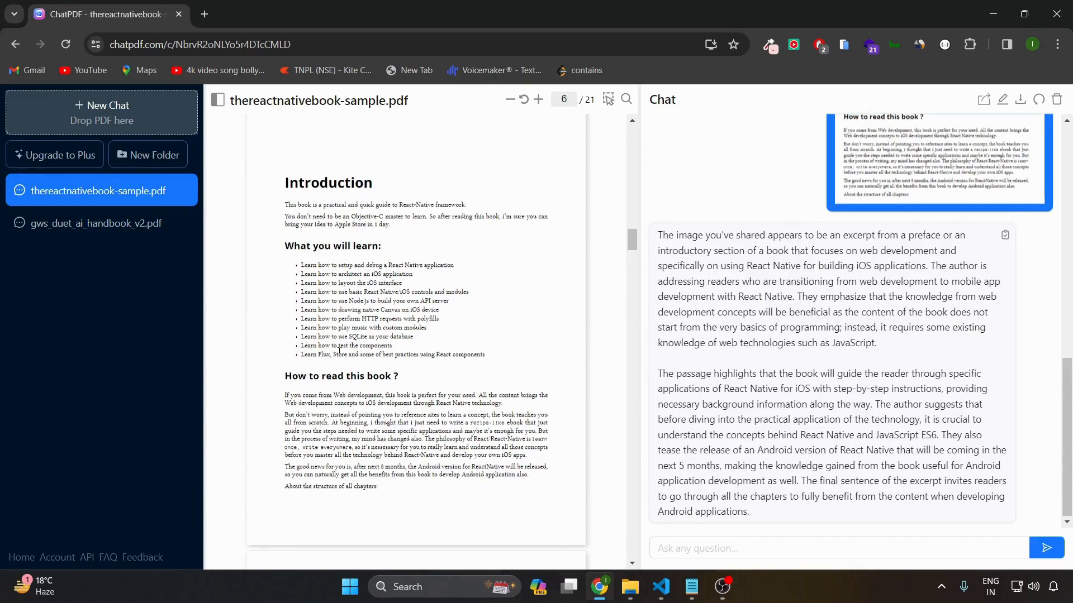
pyautogui.scroll(5, 398, 295)
pyautogui.scroll(8, 400, 279)
pyautogui.scroll(-12, 470, 372)
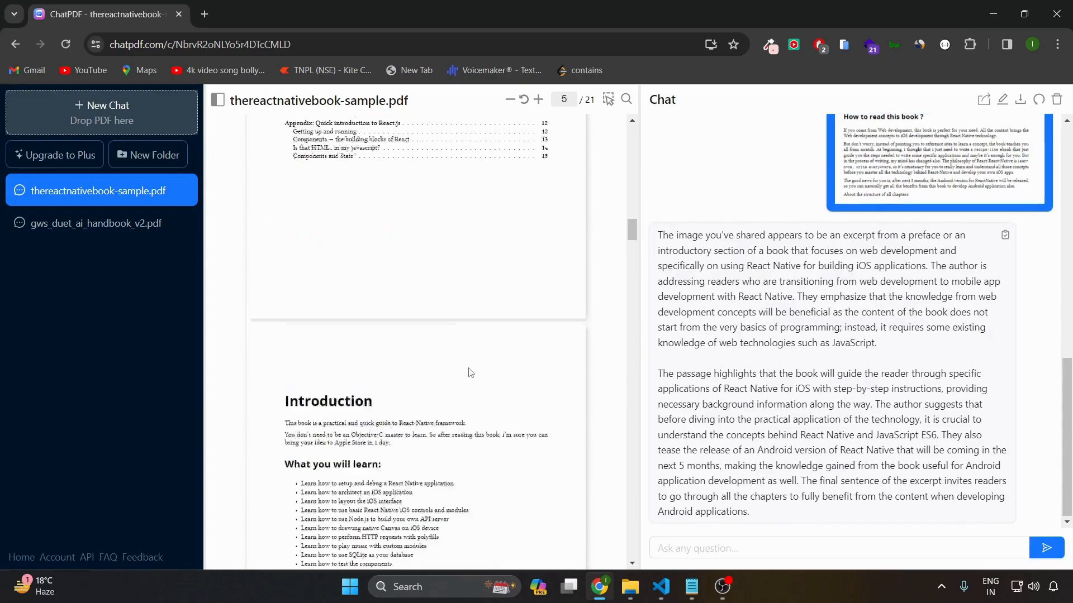
pyautogui.scroll(-6, 471, 373)
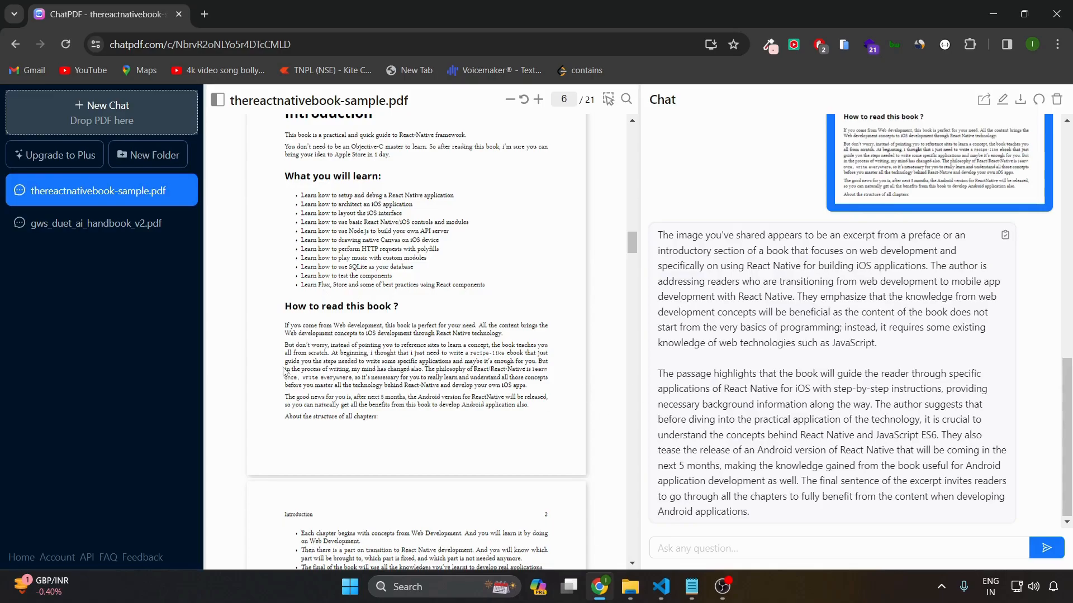
pyautogui.scroll(-5, 412, 364)
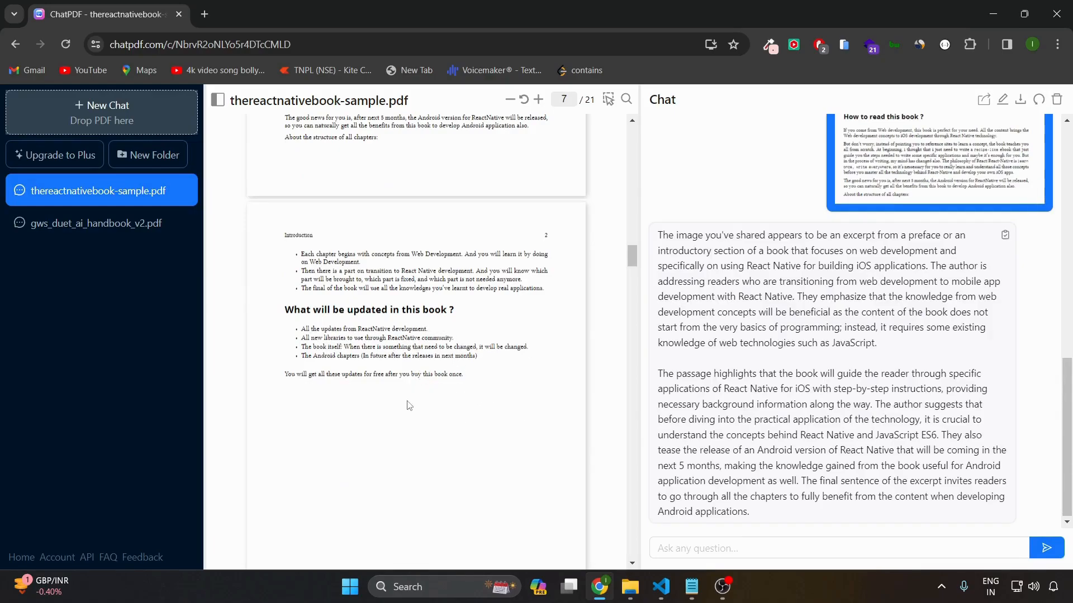
pyautogui.scroll(-5, 430, 397)
pyautogui.scroll(3, 950, 279)
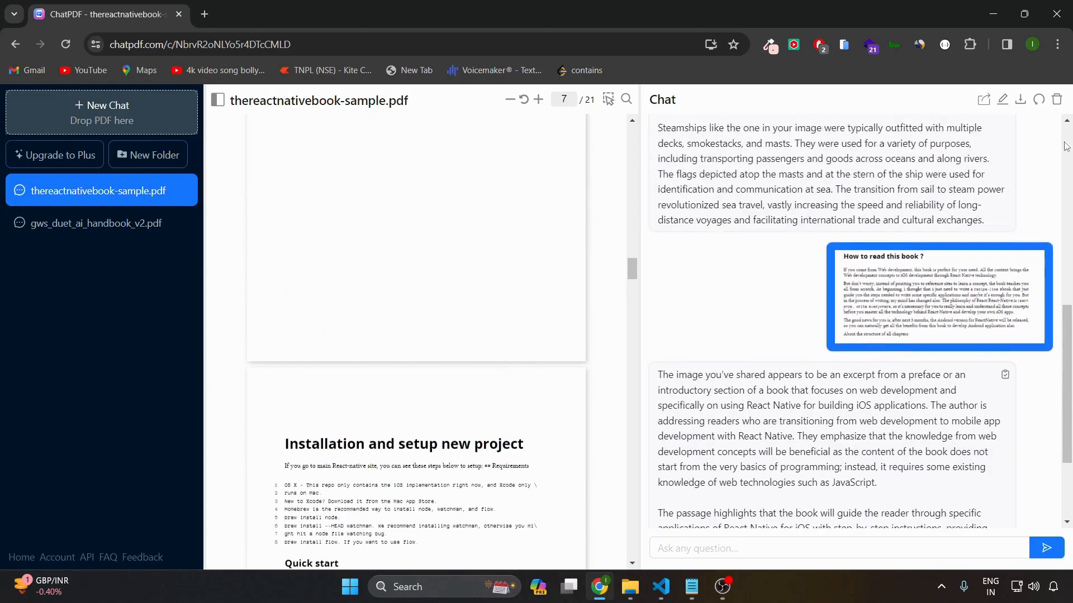
# Step: Permanently delete the thereactnativebook-sample.pdf chat and the gws_duet_ai_handbook_v2.pdf chat
pyautogui.click(1057, 102)
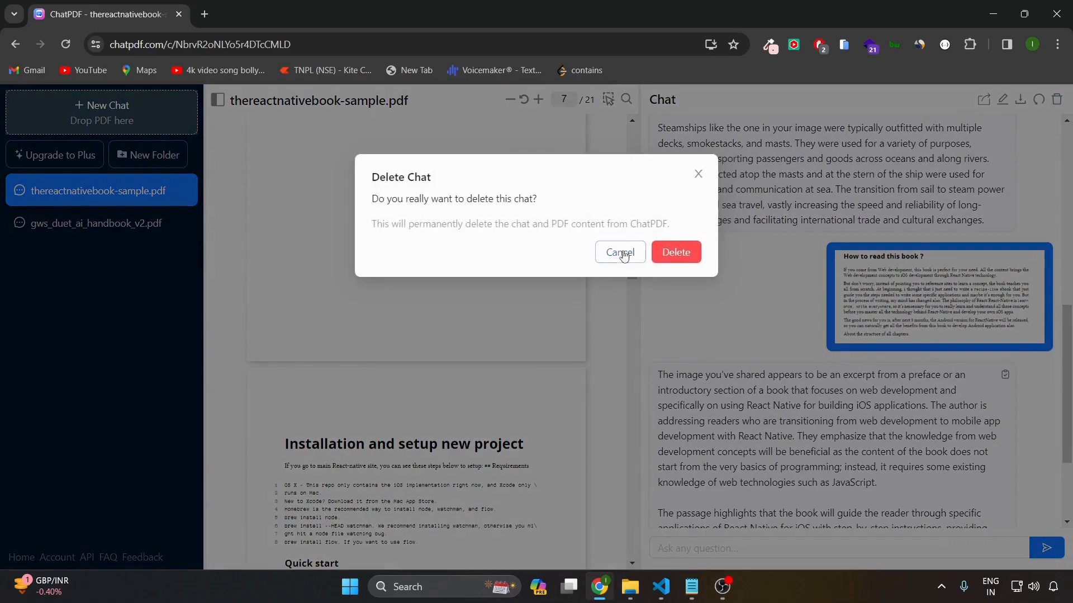
pyautogui.click(677, 251)
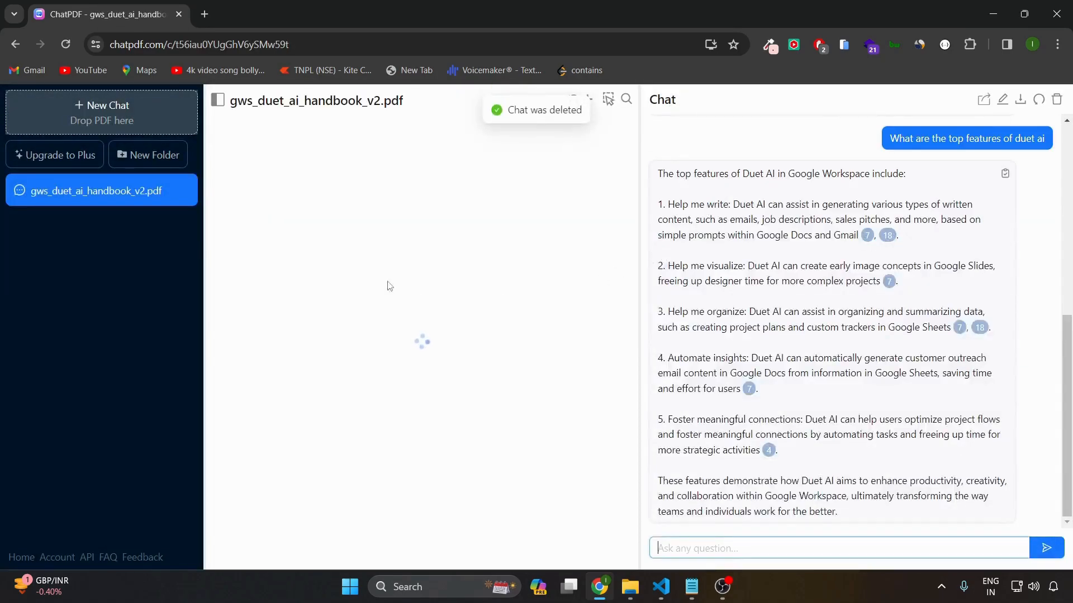
pyautogui.click(1056, 99)
pyautogui.click(686, 256)
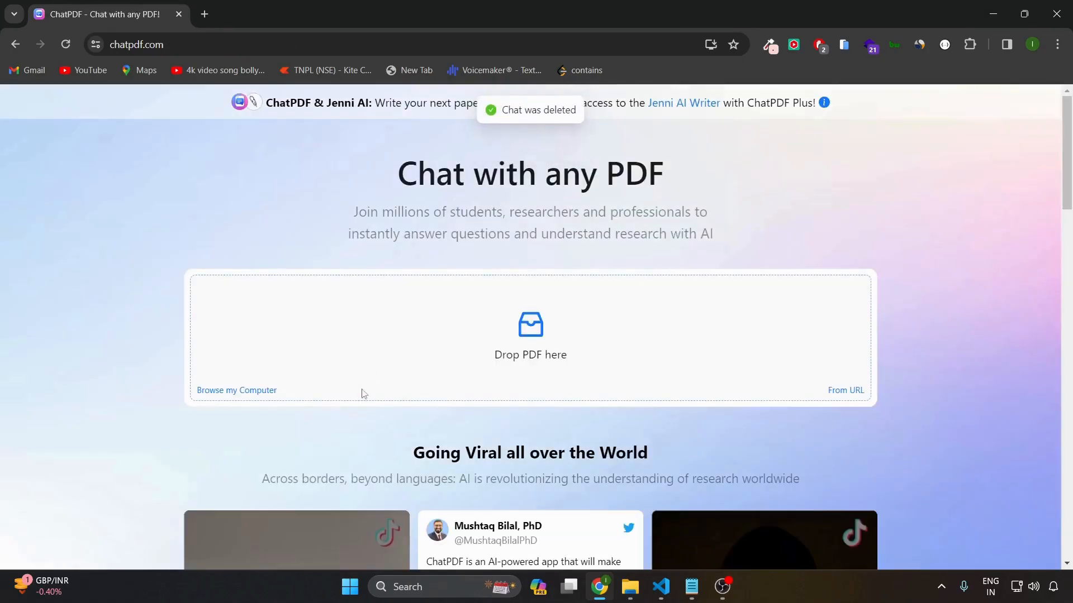